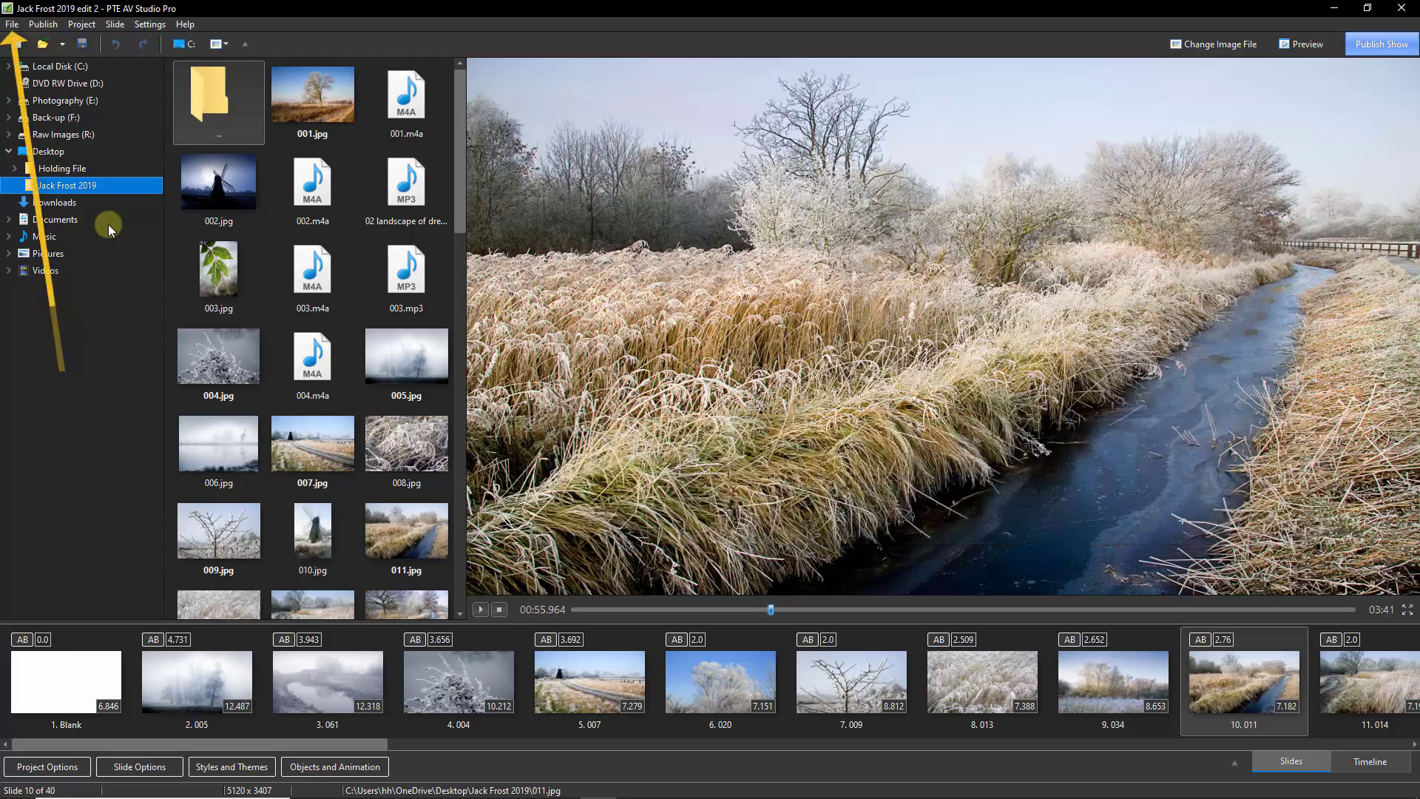
Step: Save a dated ZIP backup of Jack Frost 2019 edit 2 into the Jack Frost 2019 folder
{"action": "left_click", "coordinate": [10, 25]}
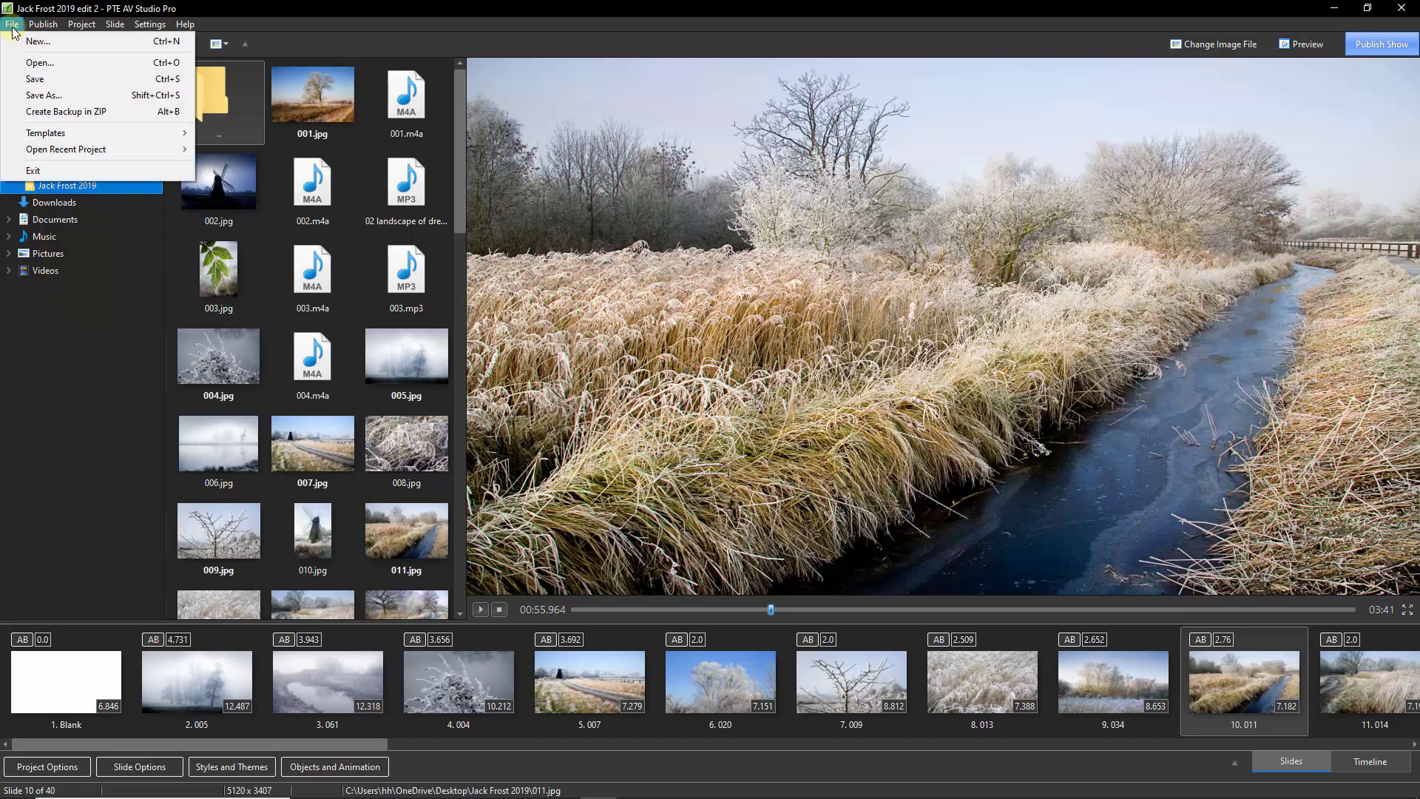
{"action": "left_click", "coordinate": [51, 119]}
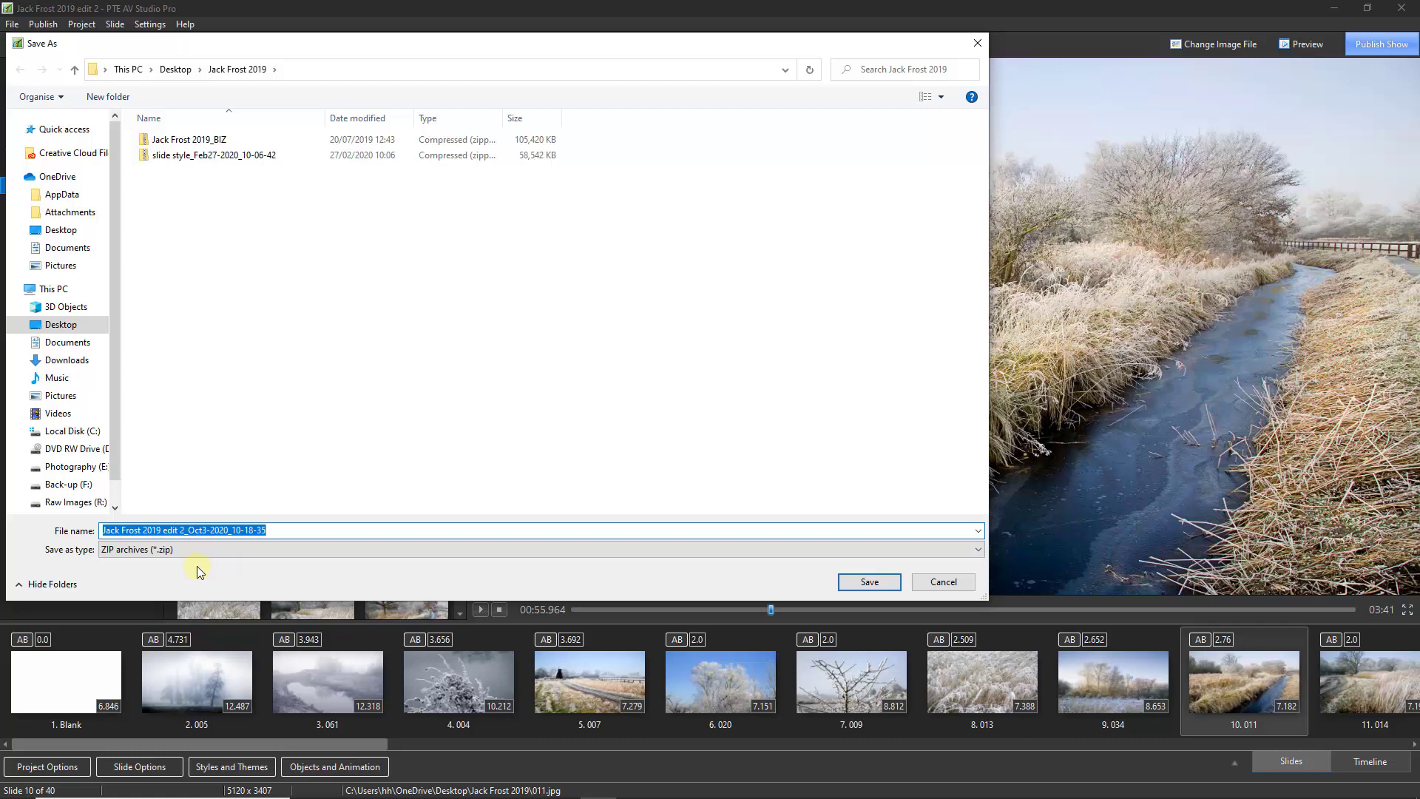
{"action": "left_click", "coordinate": [864, 584]}
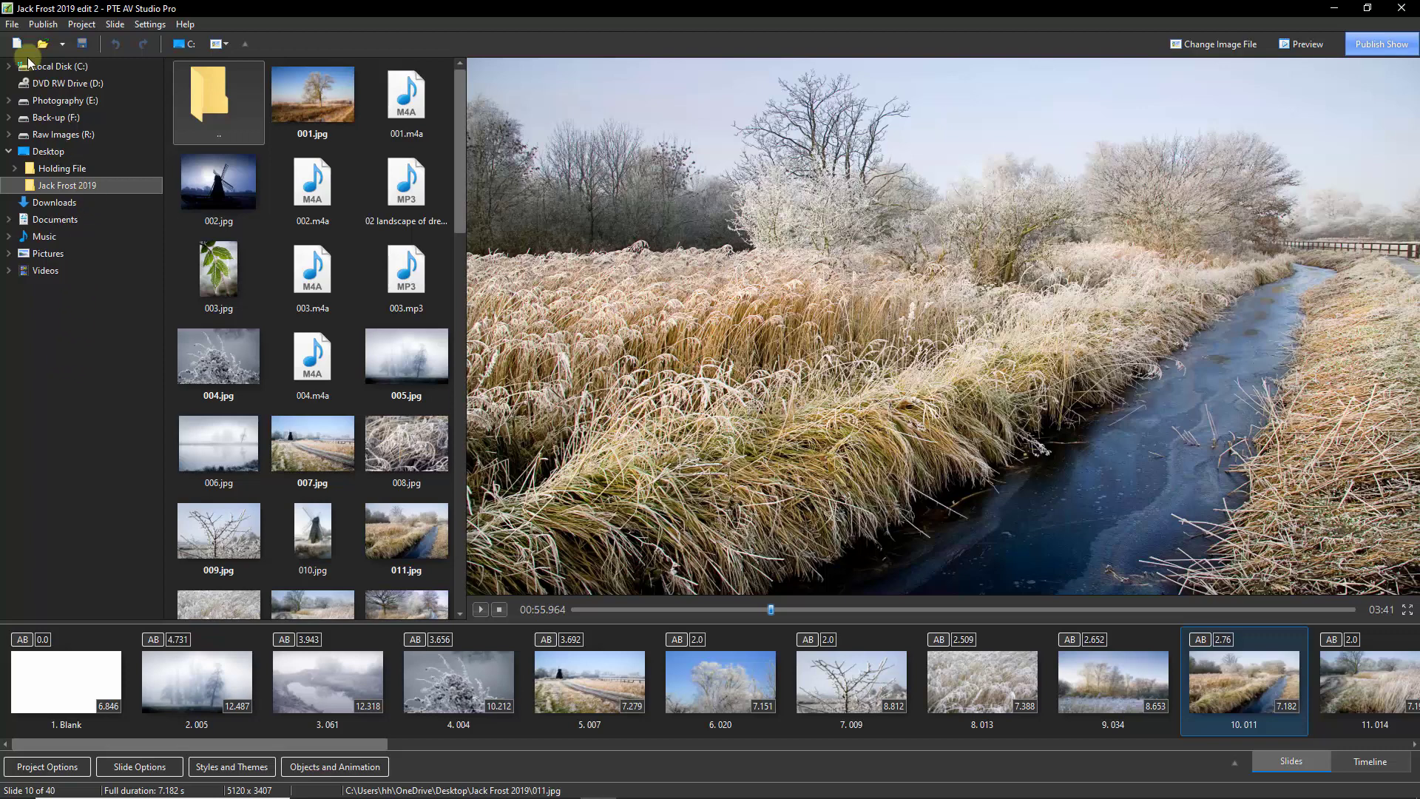
Step: Create a new empty project, keeping the default name Project1 and the 16:9 aspect ratio
{"action": "left_click", "coordinate": [12, 25]}
{"action": "left_click", "coordinate": [33, 42]}
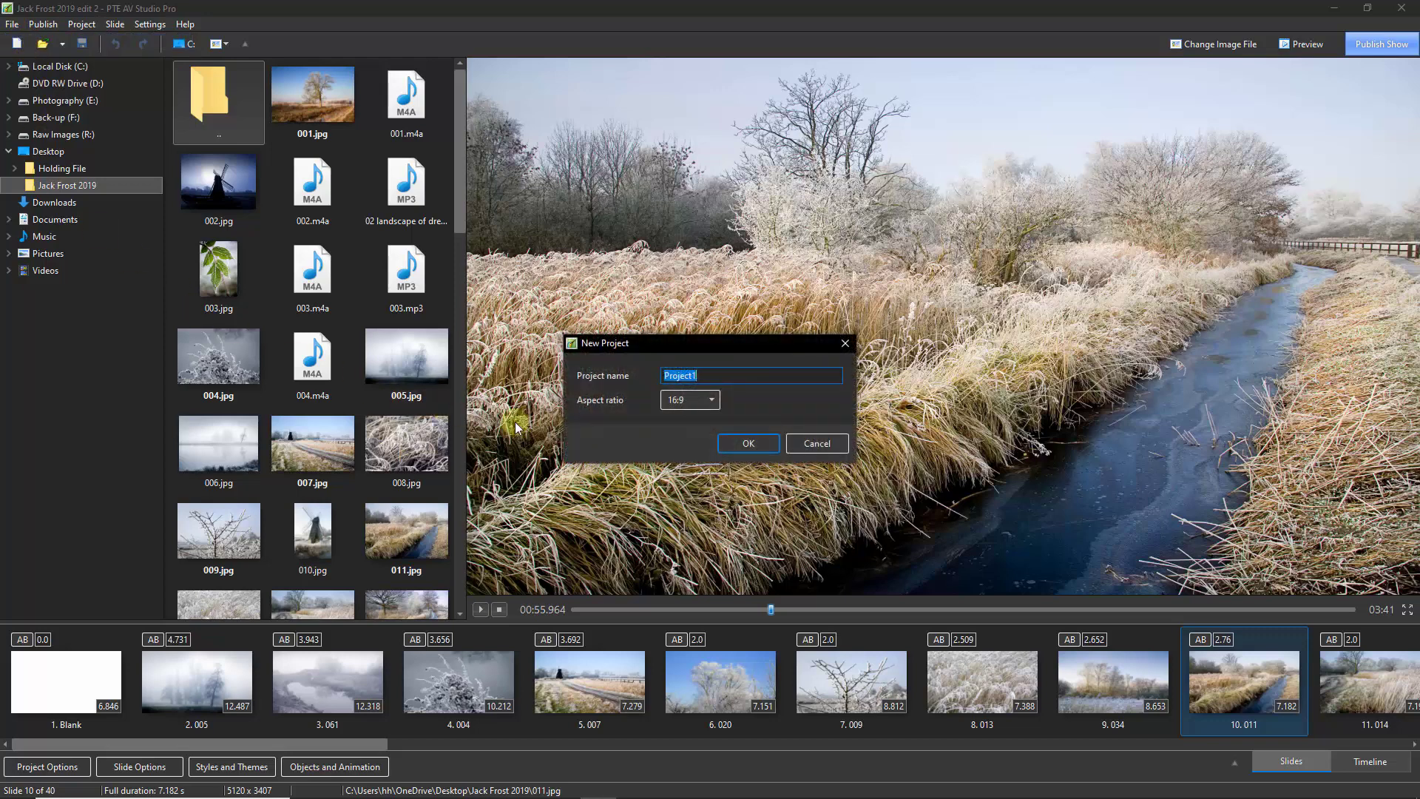
{"action": "left_click", "coordinate": [740, 442]}
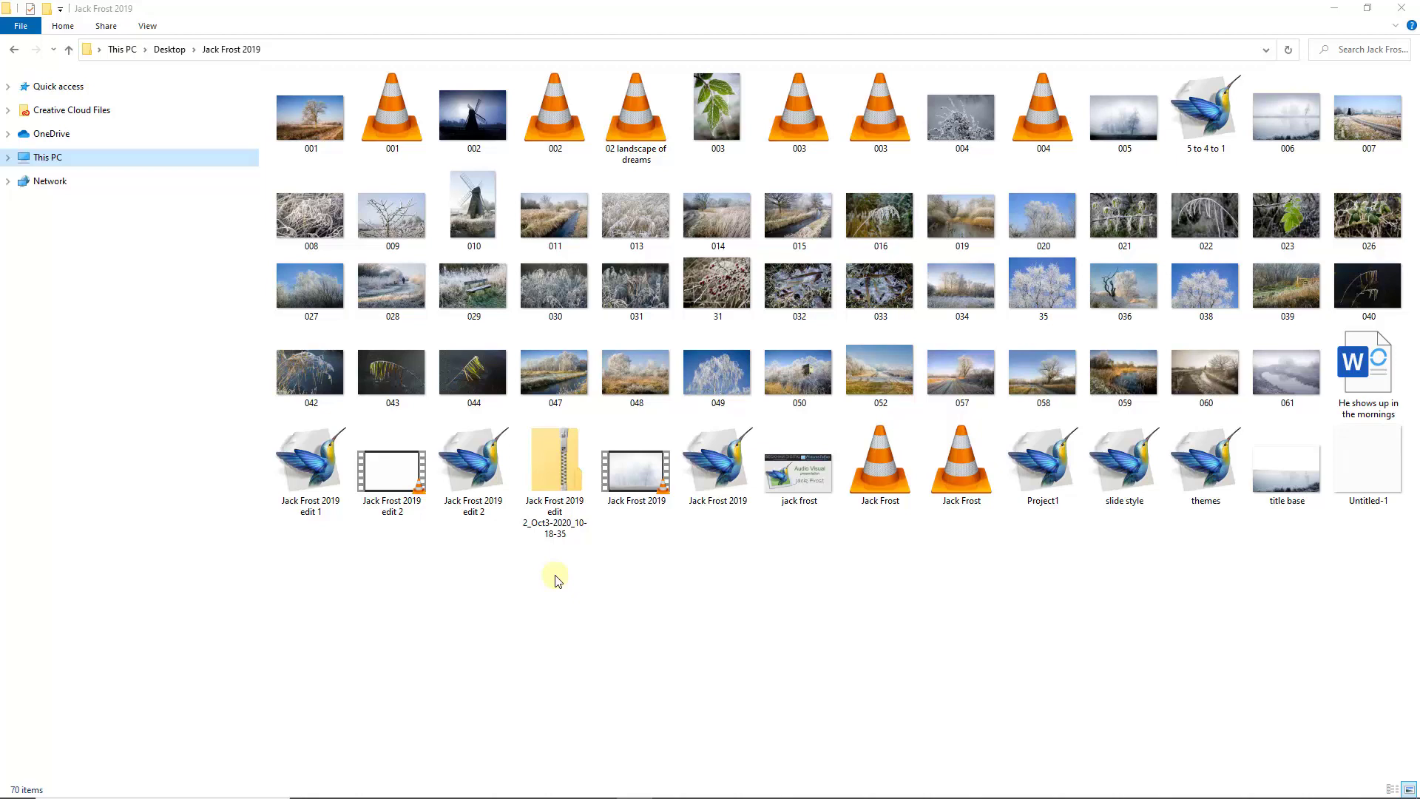
Step: Select the Jack Frost 2019 edit 2_Oct3-2020_10-18-35 ZIP backup in Explorer
{"action": "left_click", "coordinate": [557, 465]}
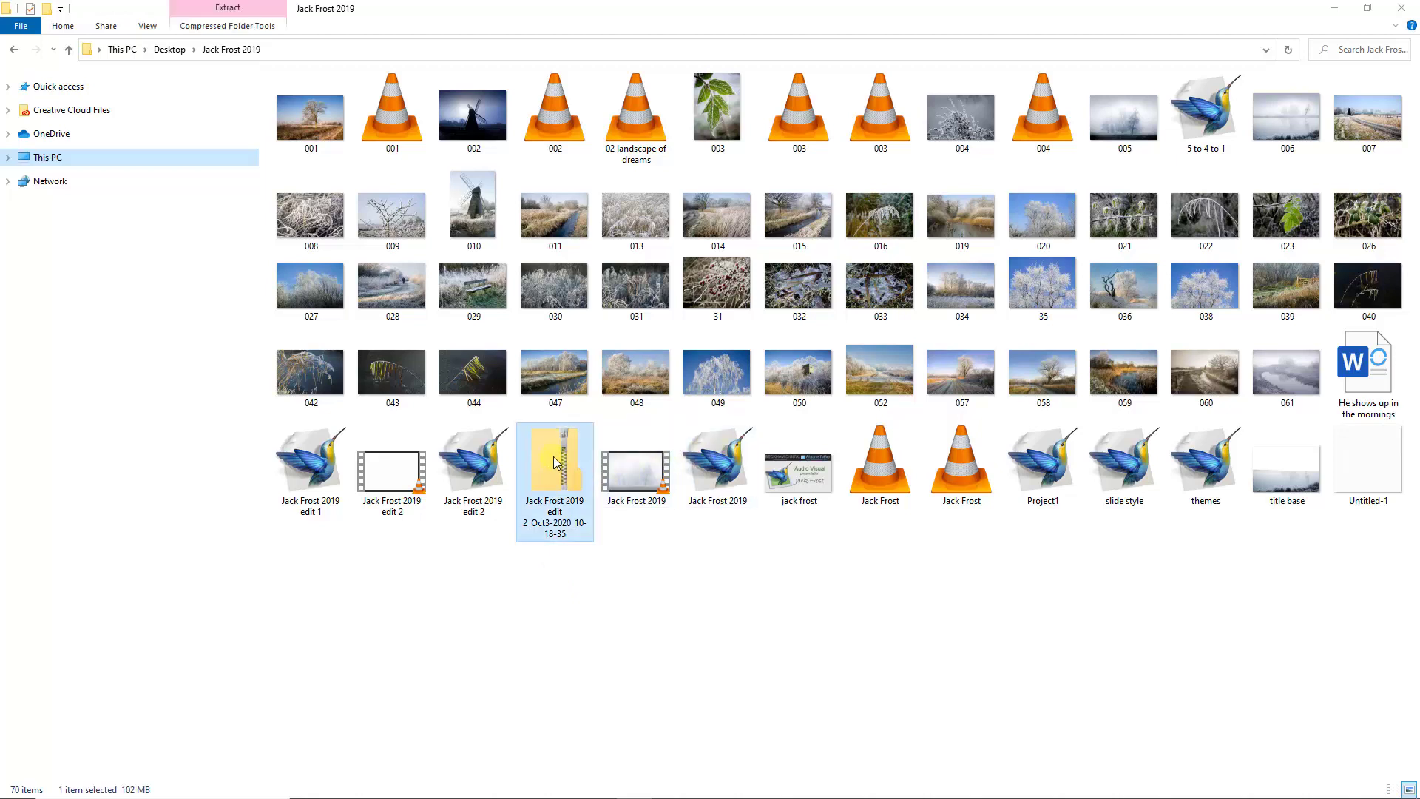
Step: Extract all files from the dated ZIP into its default same-named folder
{"action": "right_click", "coordinate": [555, 460]}
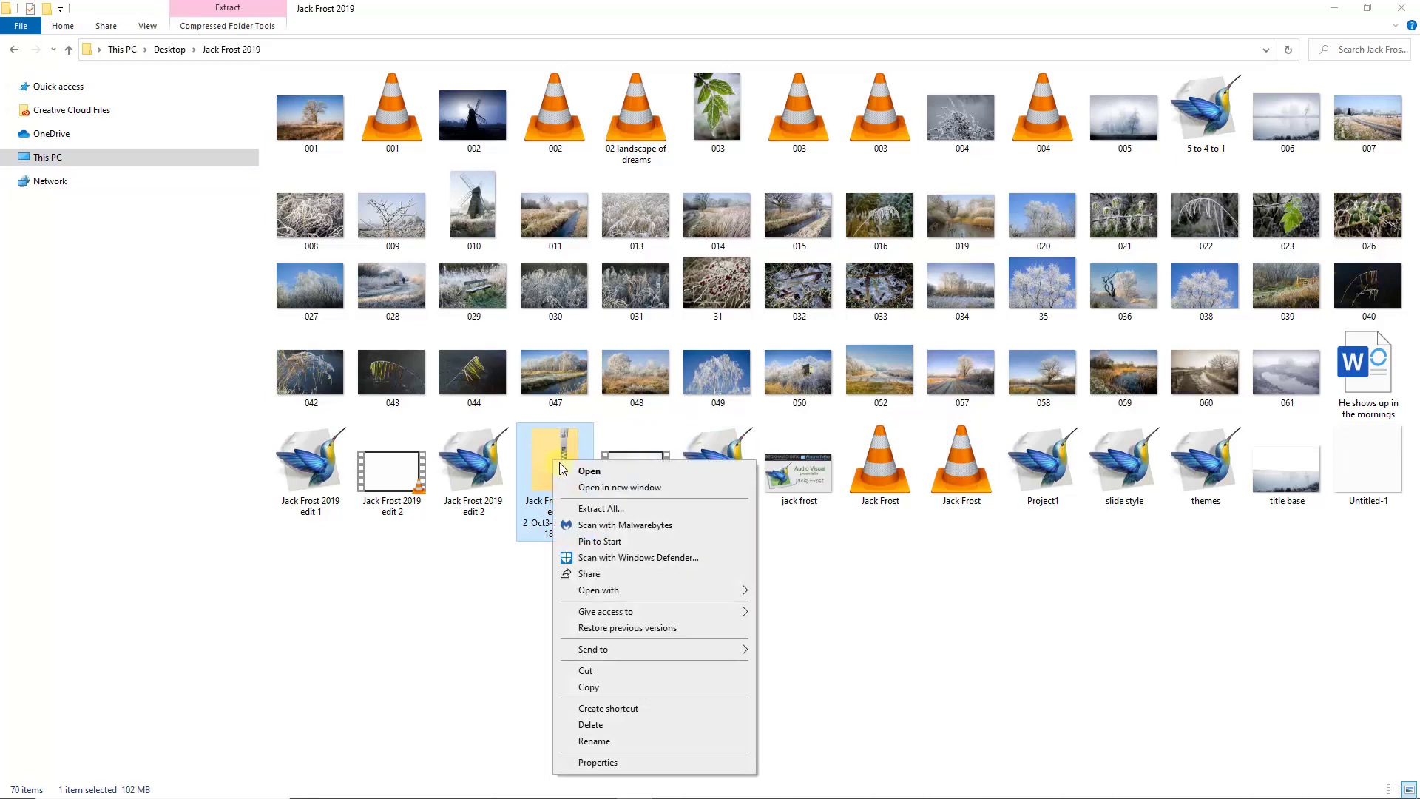
{"action": "left_click", "coordinate": [595, 509]}
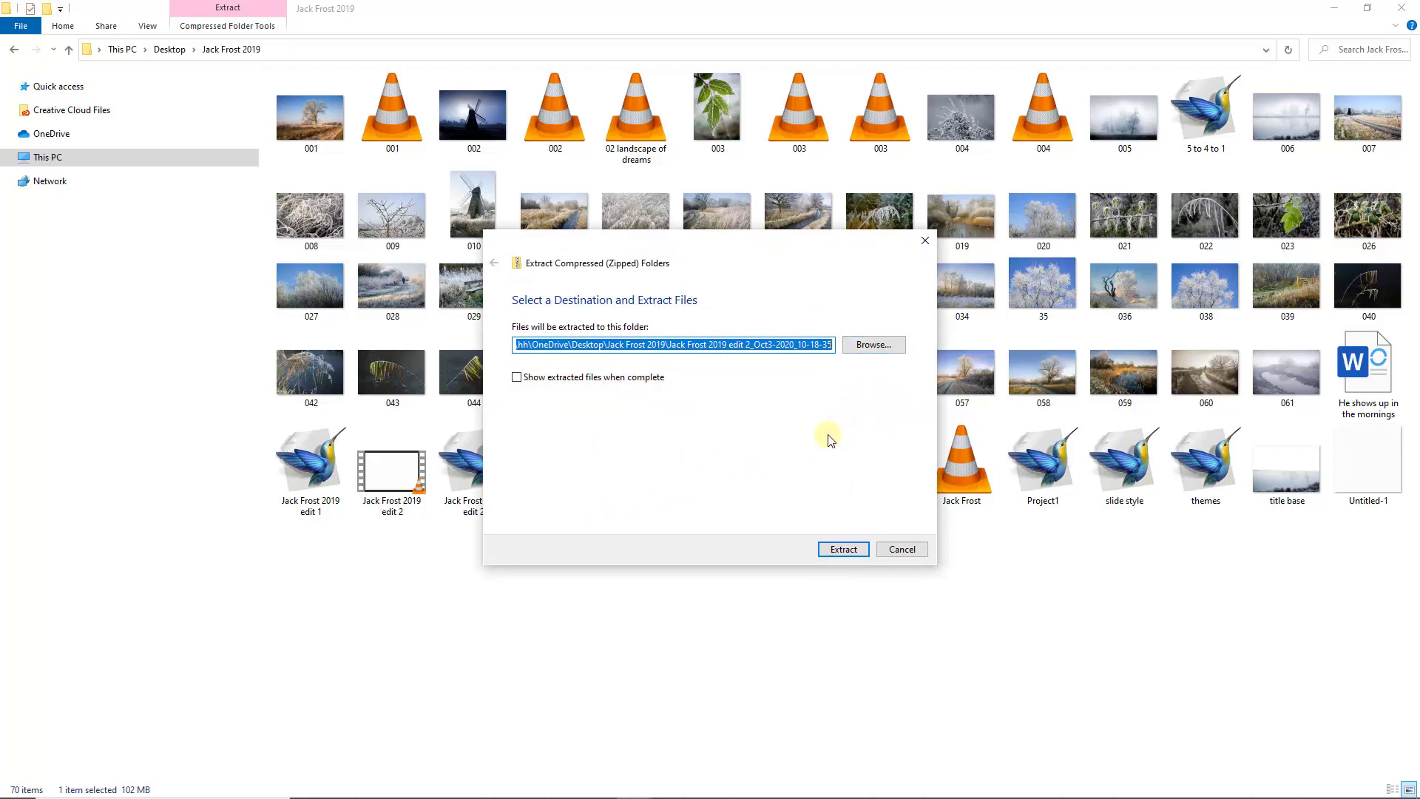
{"action": "left_click", "coordinate": [844, 551]}
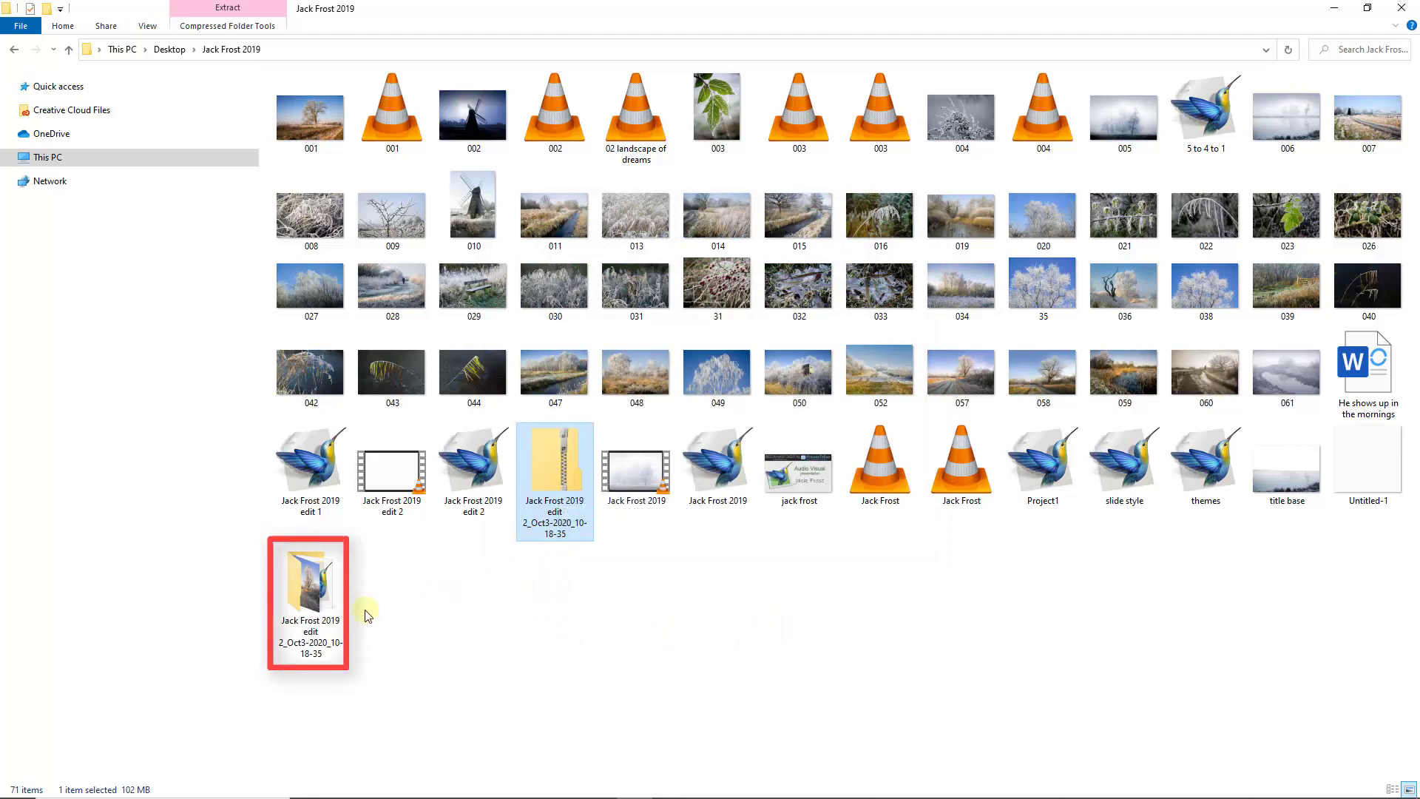
Step: Open the extracted Jack Frost 2019 edit 2_Oct3-2020_10-18-35 folder to view its 40 files
{"action": "left_click", "coordinate": [311, 589]}
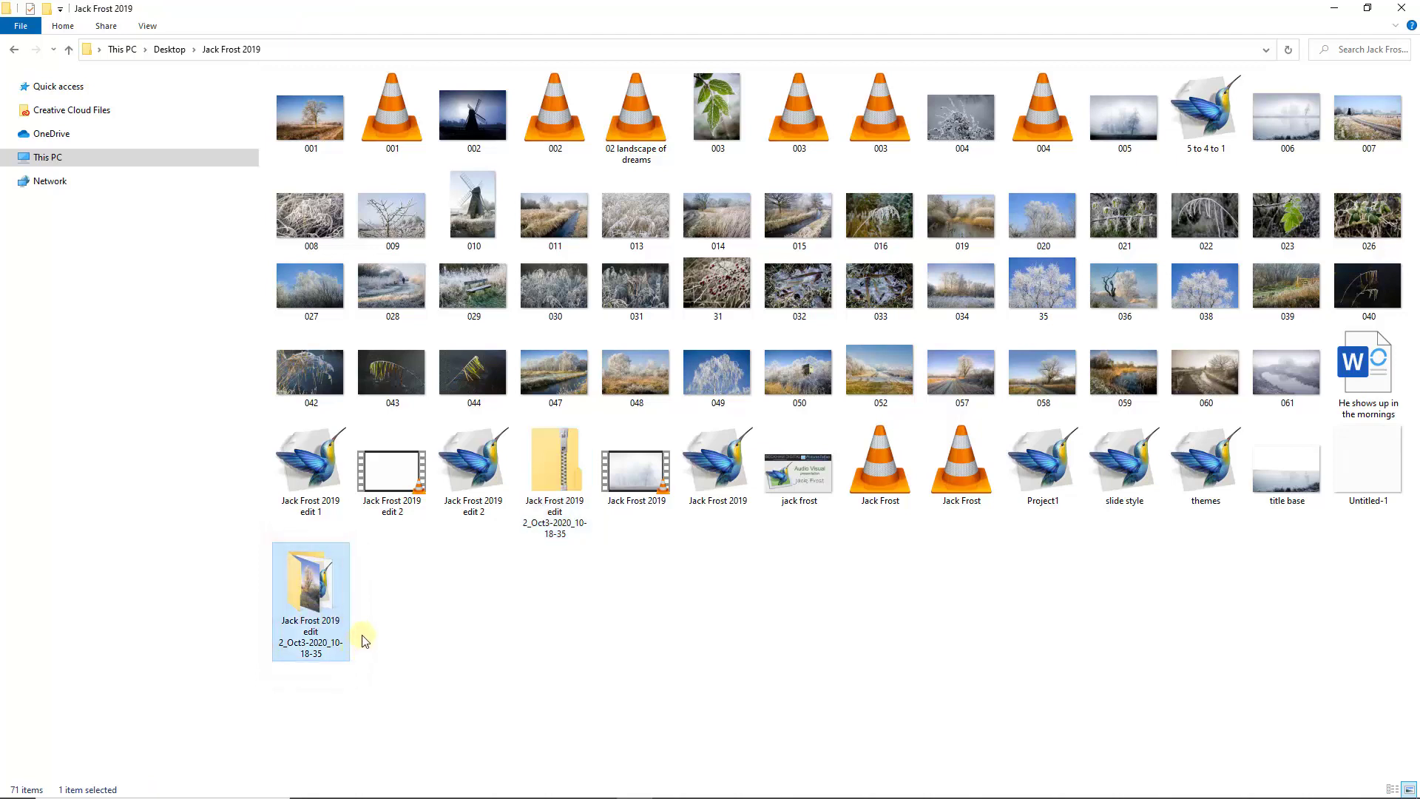
{"action": "double_click", "coordinate": [311, 586]}
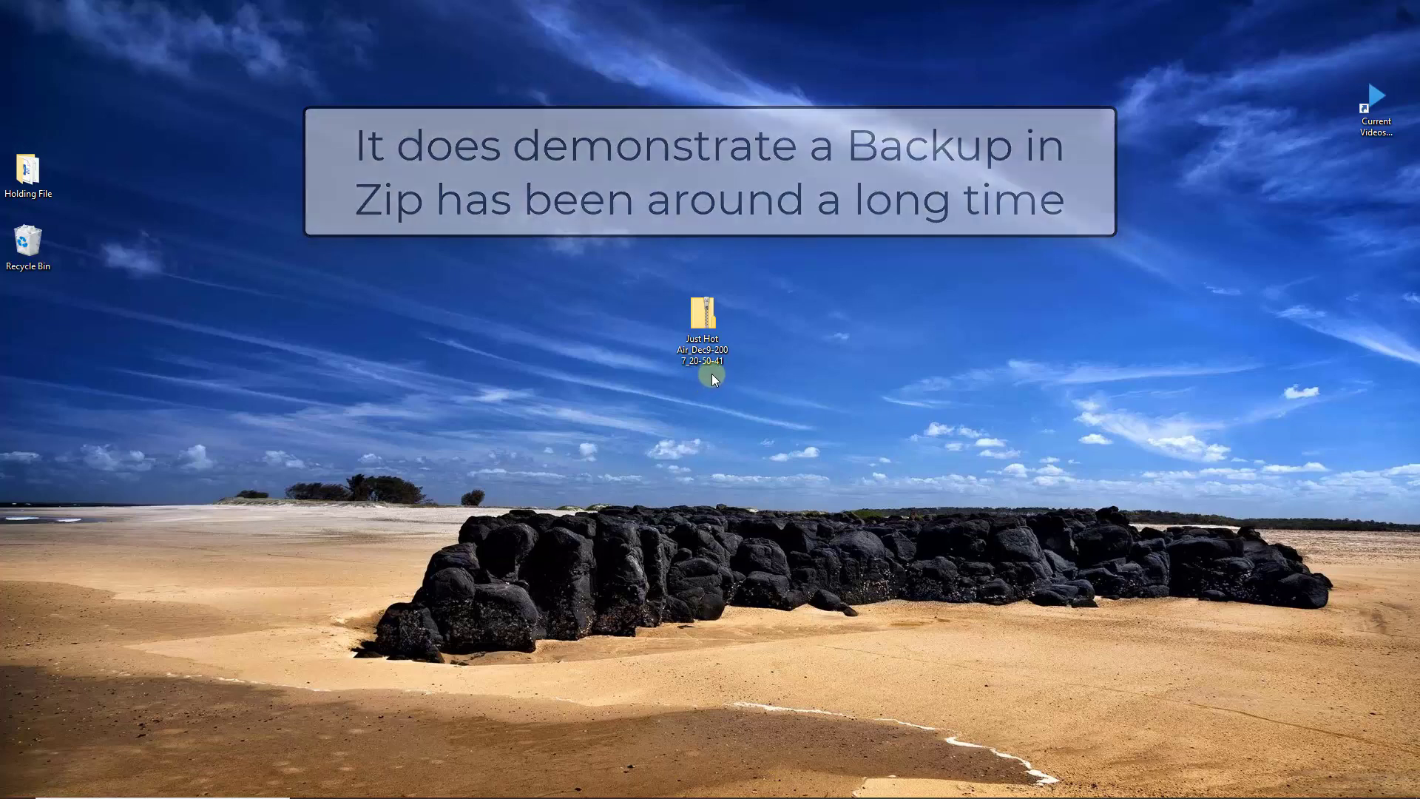
Step: Check the old Just Hot Air ZIP on the desktop: a 15.6 MB compressed folder dated 10/12/2007
{"action": "mouse_move", "coordinate": [700, 313]}
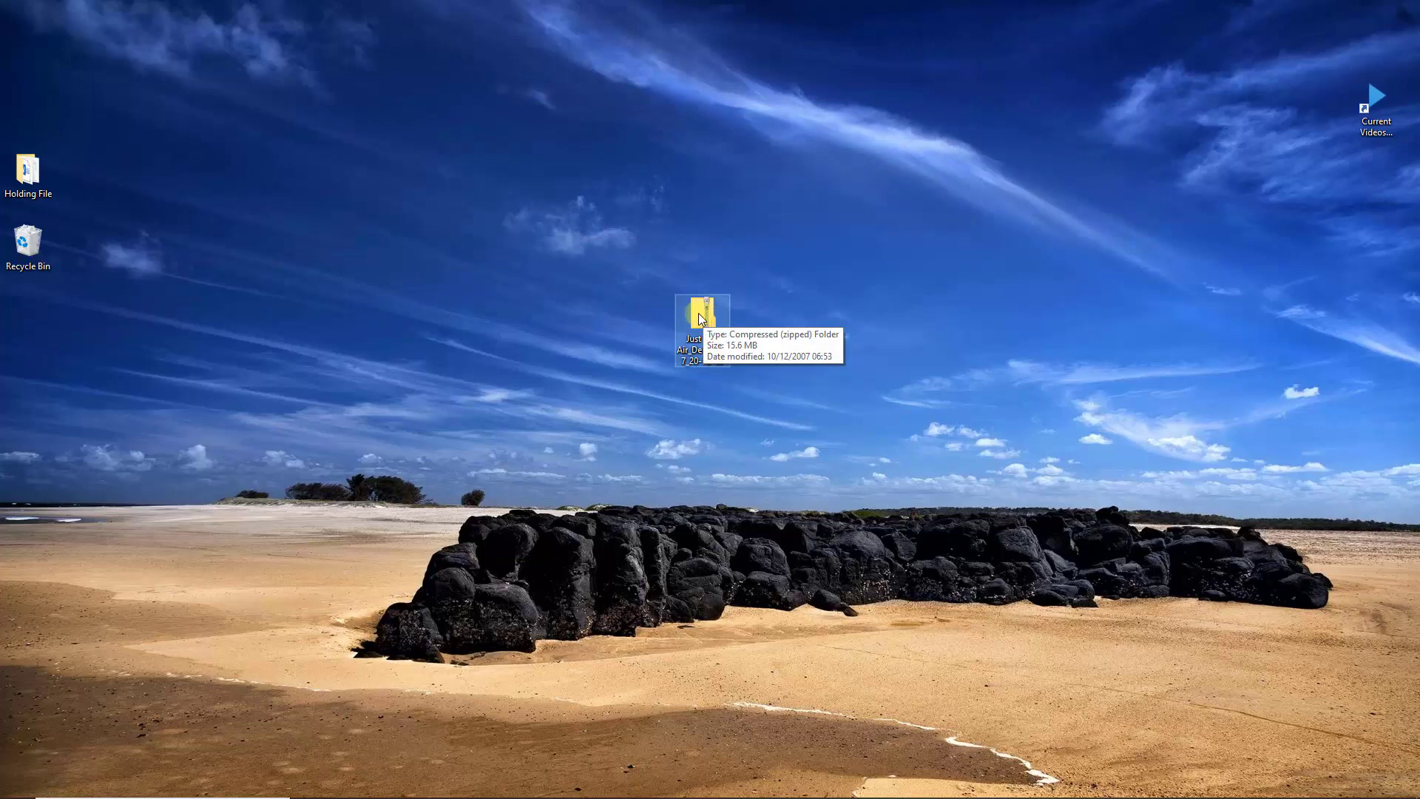
Step: Extract the old Just Hot Air ZIP to its suggested folder and move that folder above the ZIP
{"action": "right_click", "coordinate": [702, 319]}
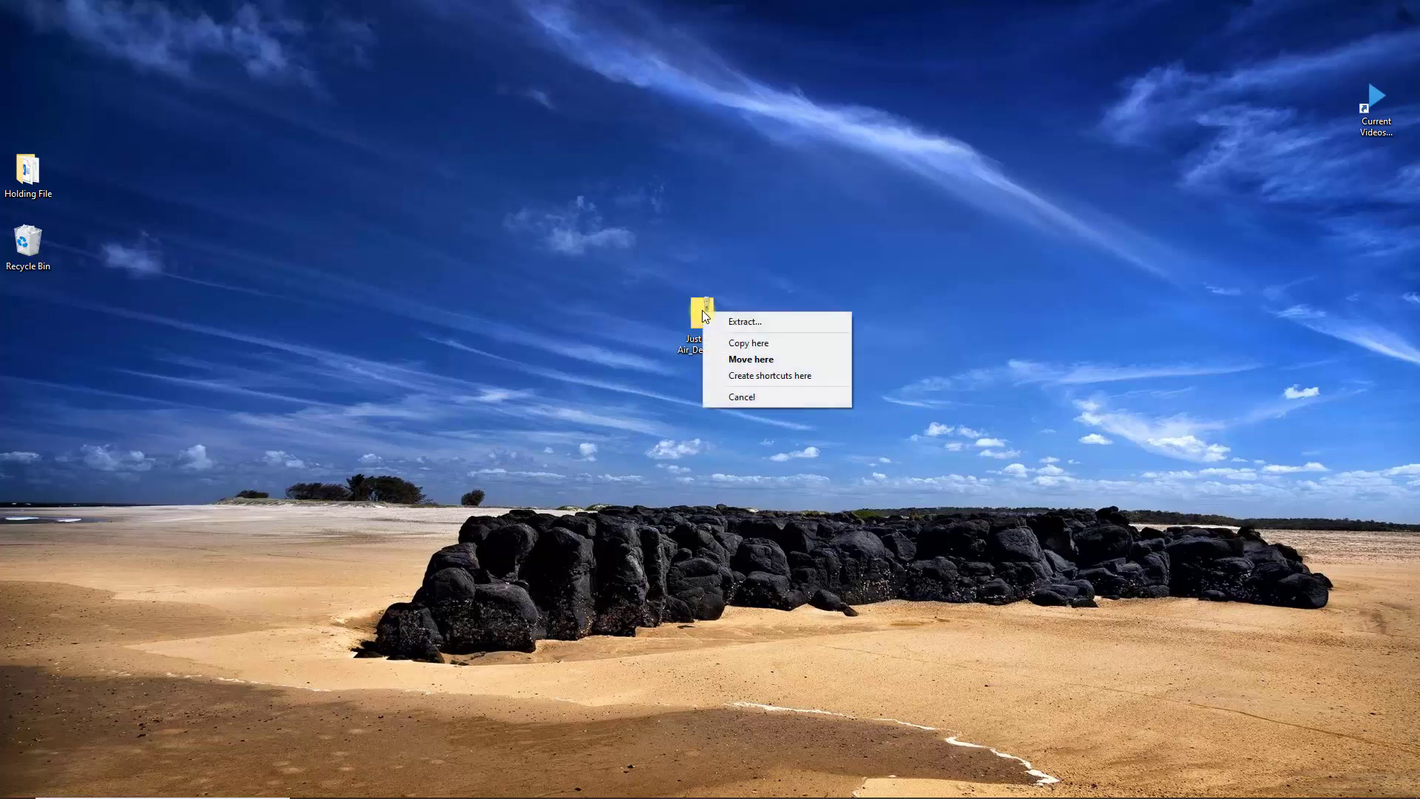
{"action": "left_click", "coordinate": [744, 320]}
{"action": "left_click", "coordinate": [843, 549]}
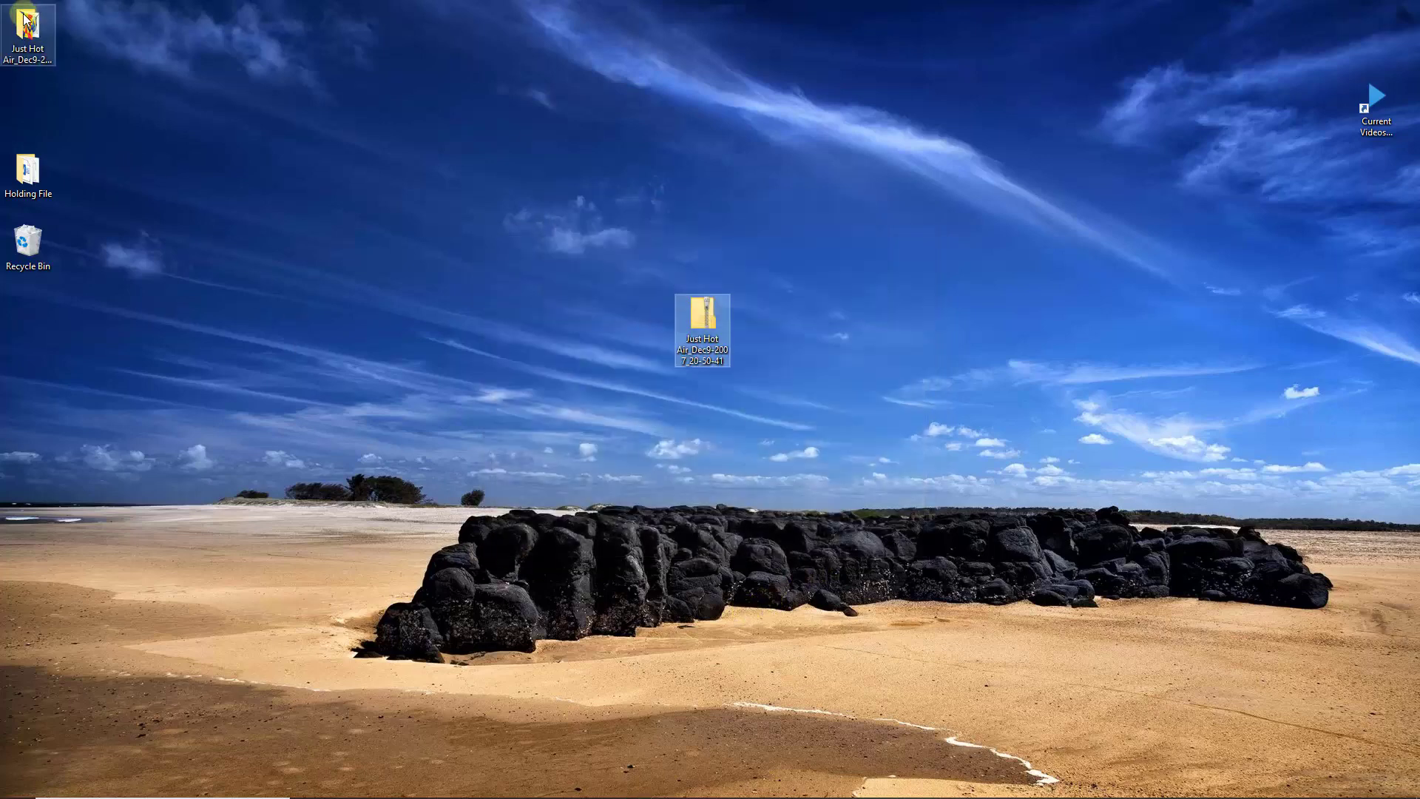
{"action": "left_click_drag", "start_coordinate": [29, 34], "coordinate": [704, 203]}
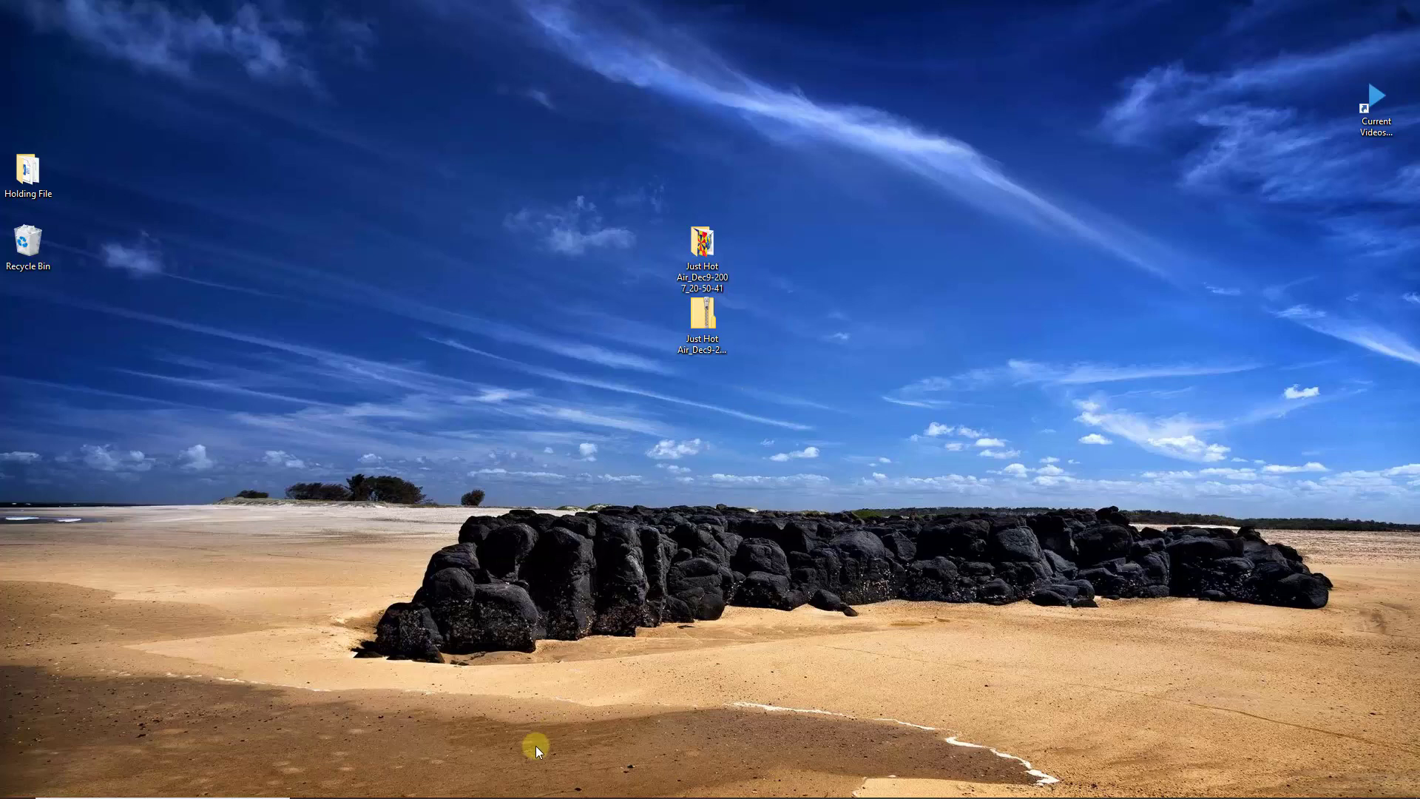
Step: Launch PTE AV Studio Pro and collapse the Windows and Local Disk (C:) folder-tree branches
{"action": "mouse_move", "coordinate": [492, 788]}
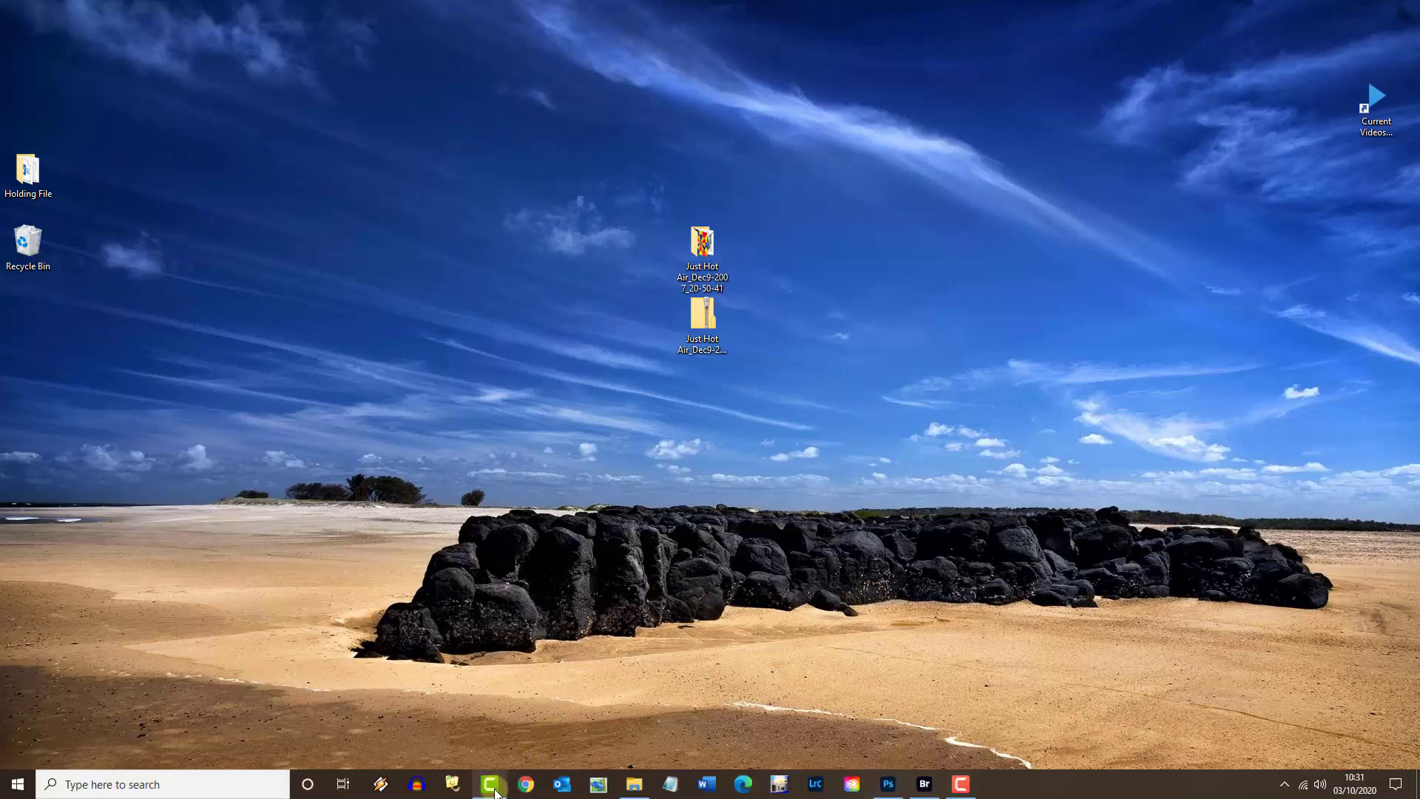
{"action": "left_click", "coordinate": [599, 784]}
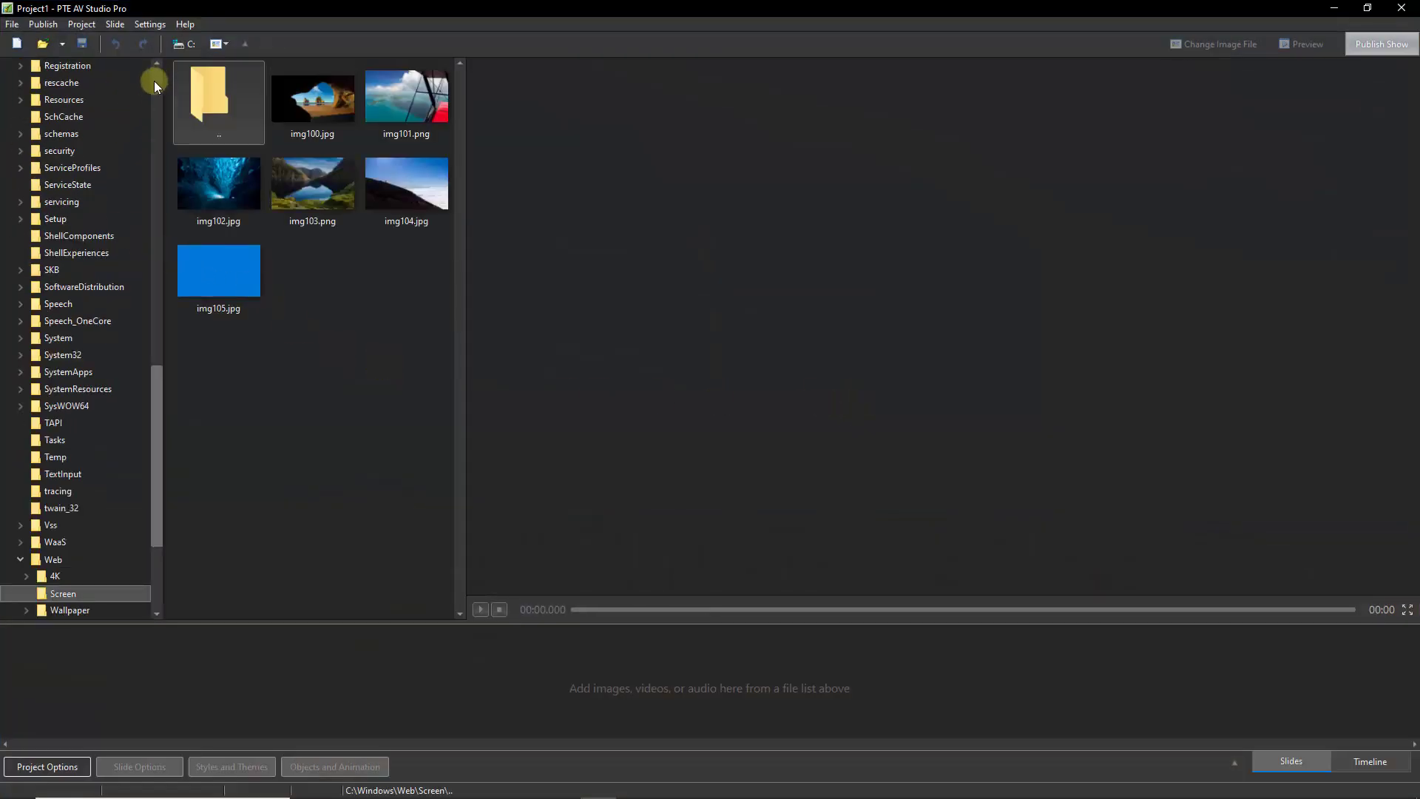
{"action": "left_click", "coordinate": [153, 81]}
{"action": "left_click", "coordinate": [153, 73]}
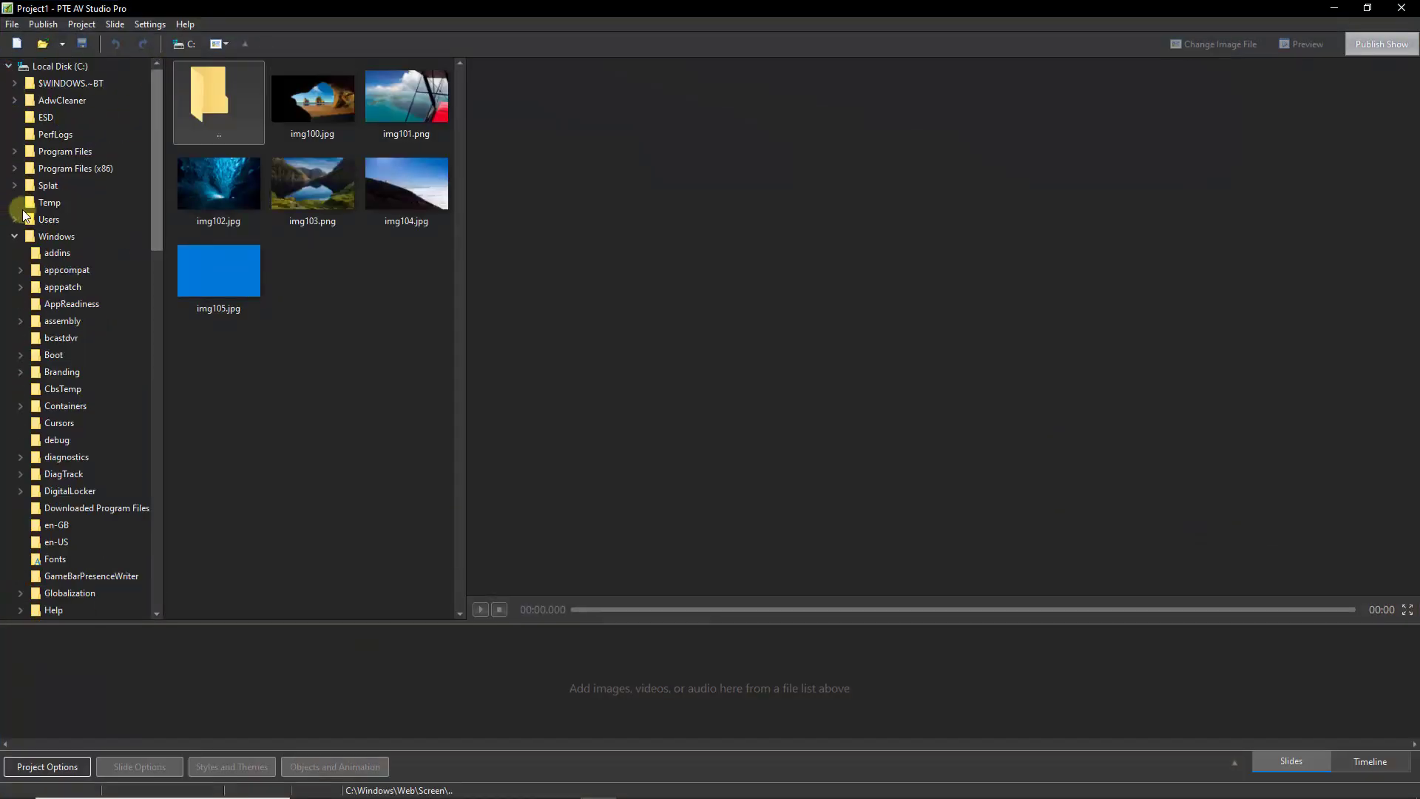
{"action": "left_click", "coordinate": [15, 236]}
{"action": "left_click", "coordinate": [8, 67]}
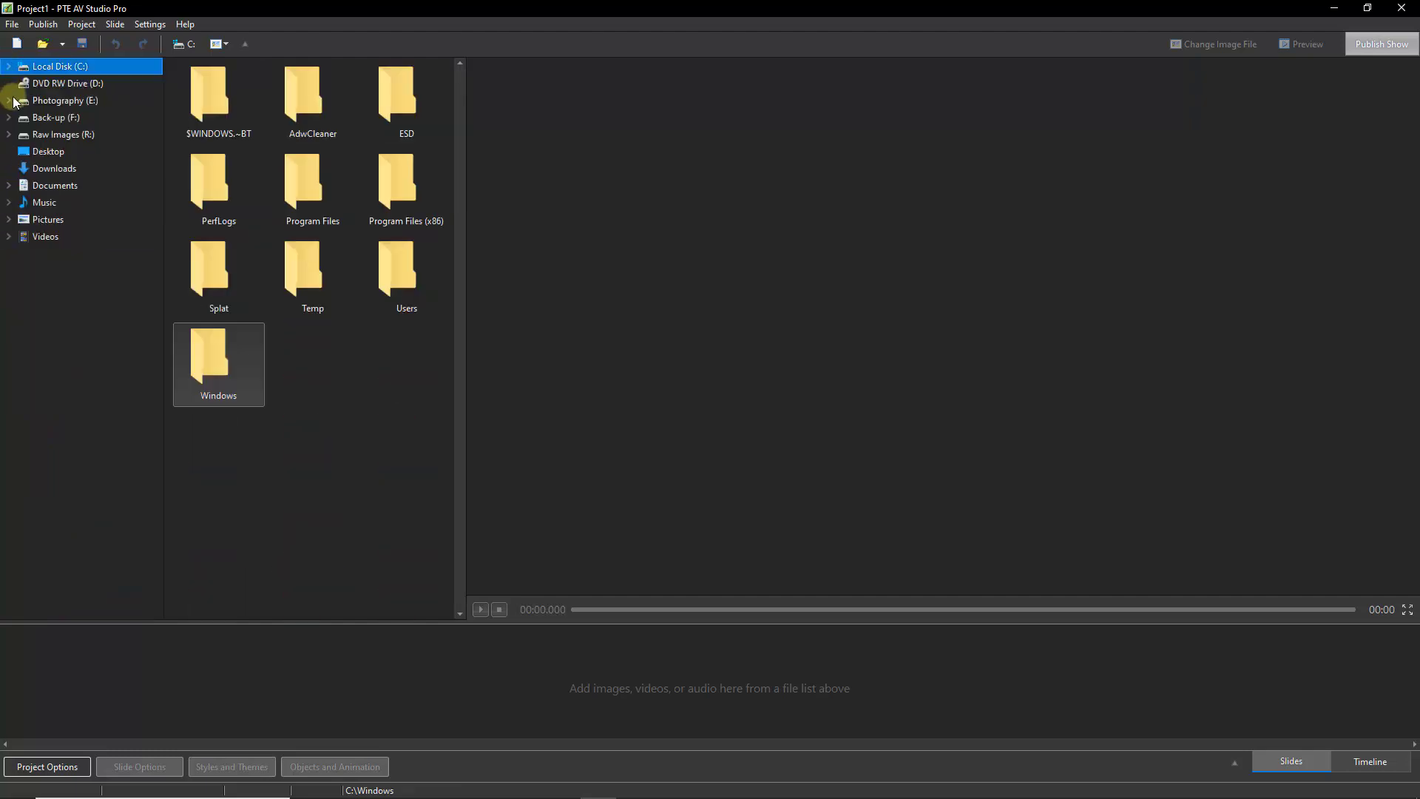
Step: In the Open dialog, browse to the Desktop's Just Hot Air folder and select changed 04
{"action": "left_click", "coordinate": [12, 27]}
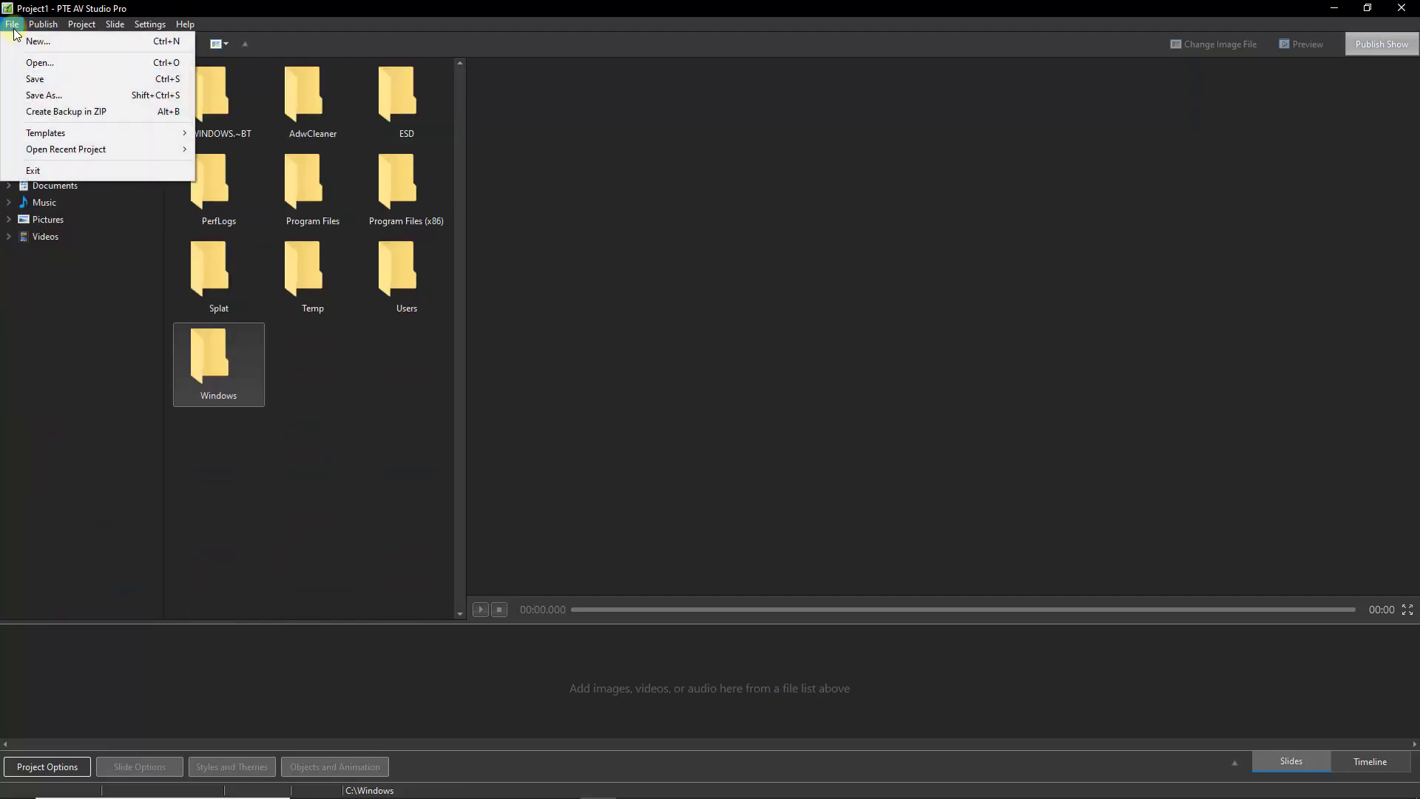
{"action": "left_click", "coordinate": [27, 65]}
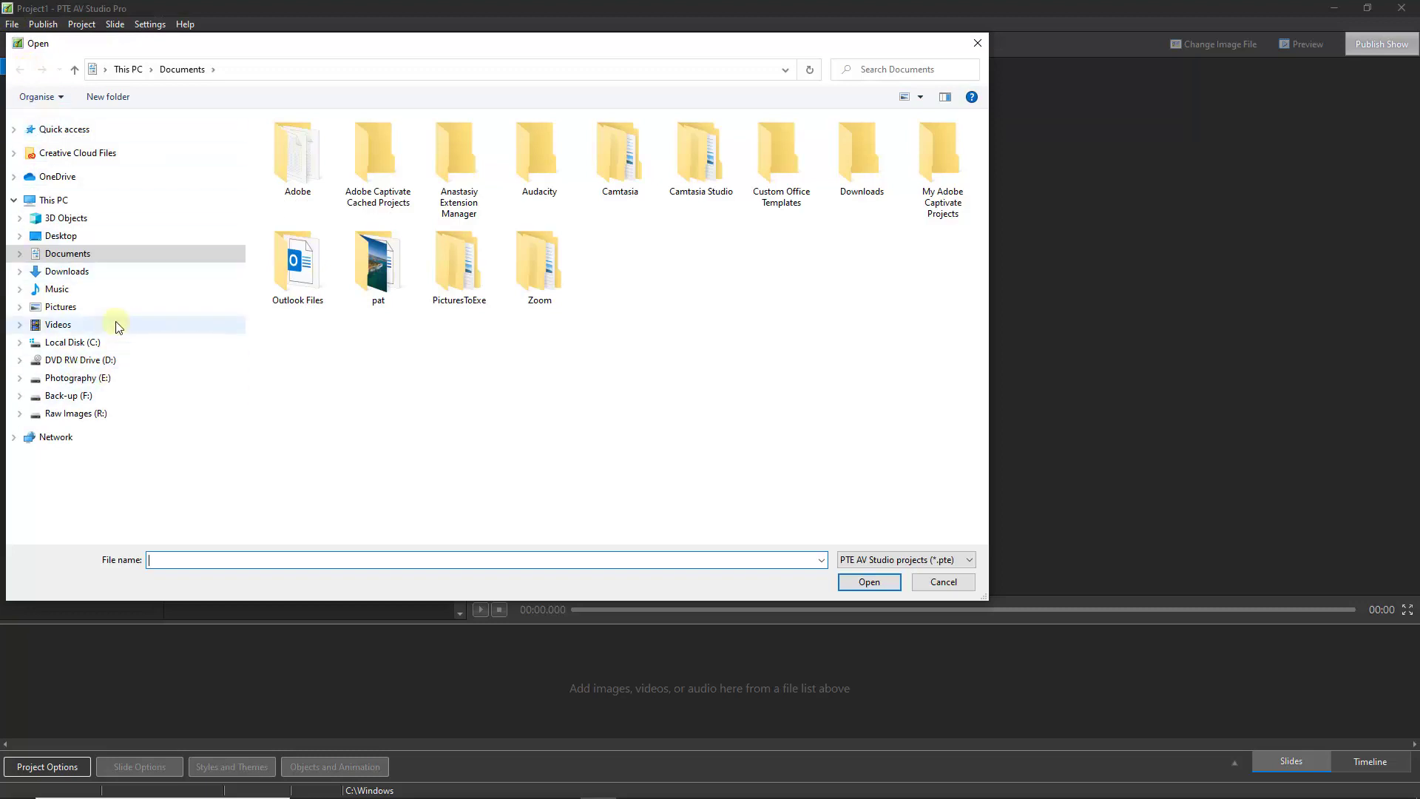
{"action": "left_click", "coordinate": [56, 236]}
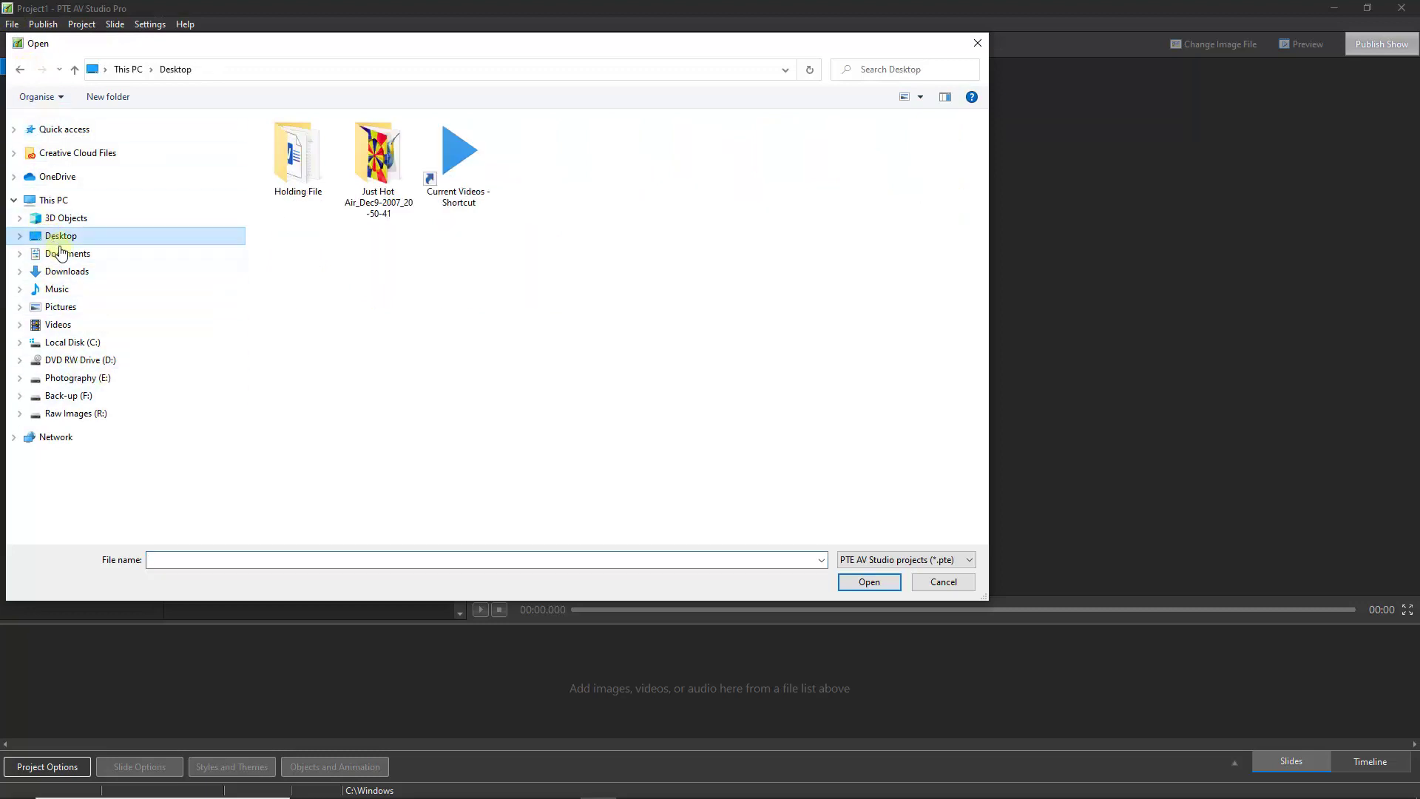
{"action": "left_click", "coordinate": [382, 157]}
{"action": "double_click", "coordinate": [382, 158]}
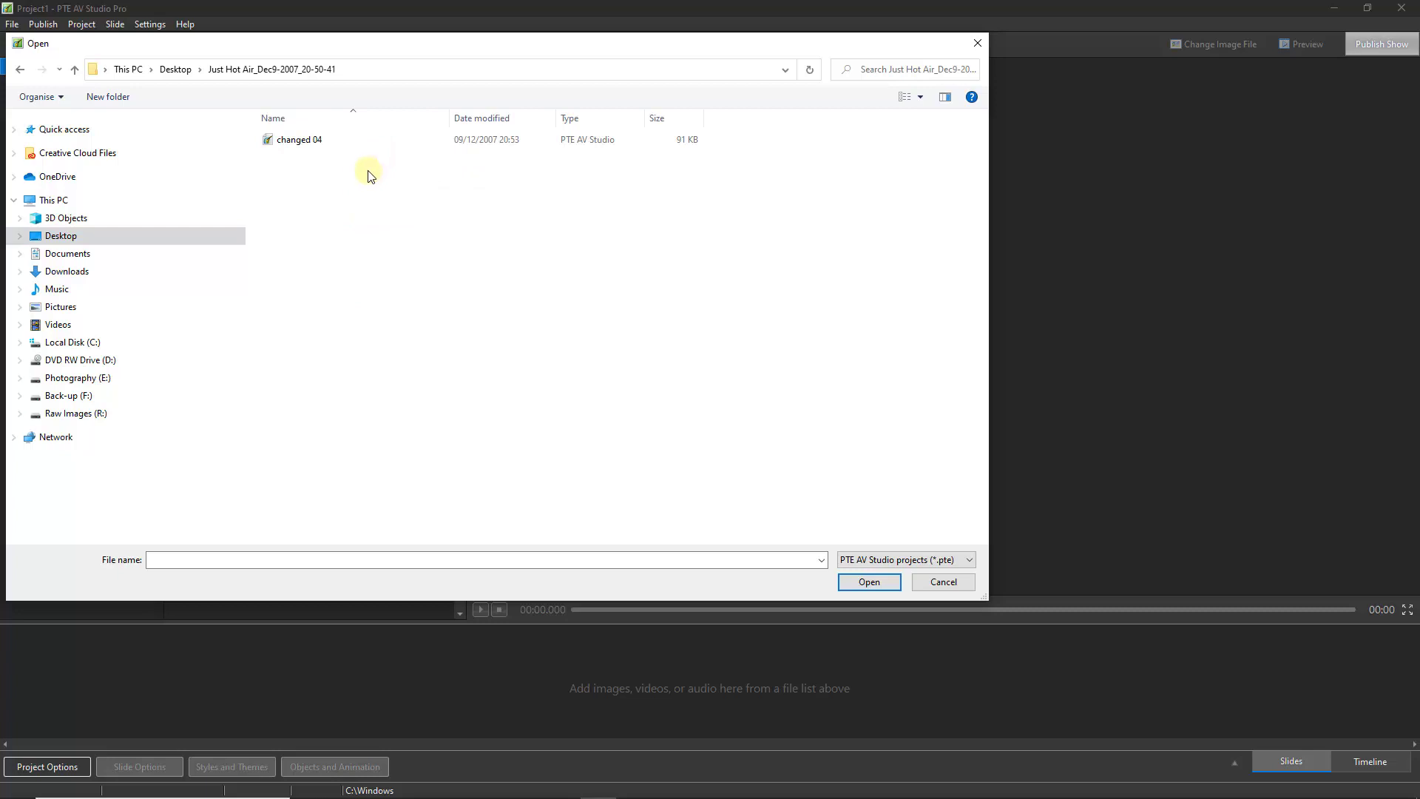
{"action": "left_click", "coordinate": [290, 144]}
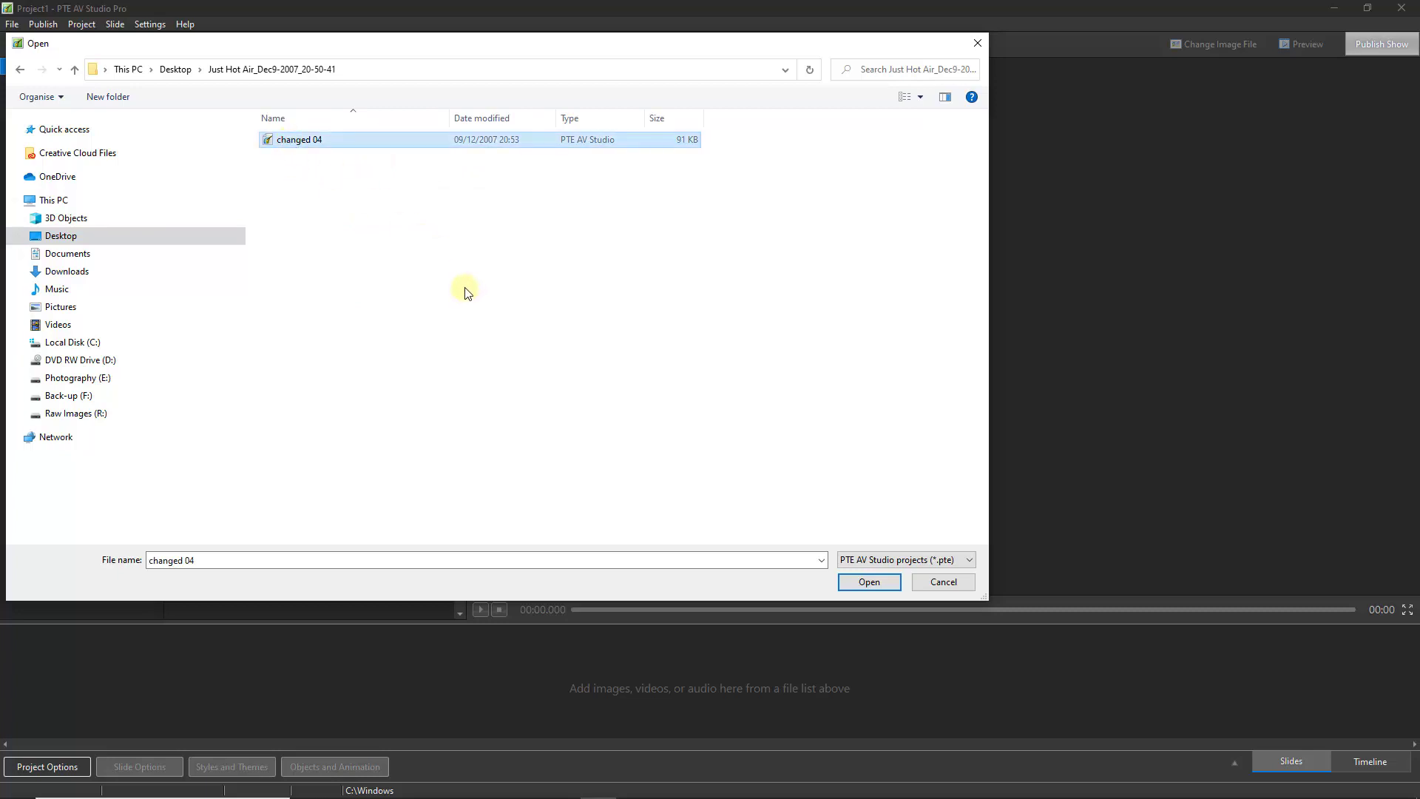
Step: Open the 65-slide changed 04 project and list the Just Hot Air folder's images in the file browser
{"action": "left_click", "coordinate": [869, 583]}
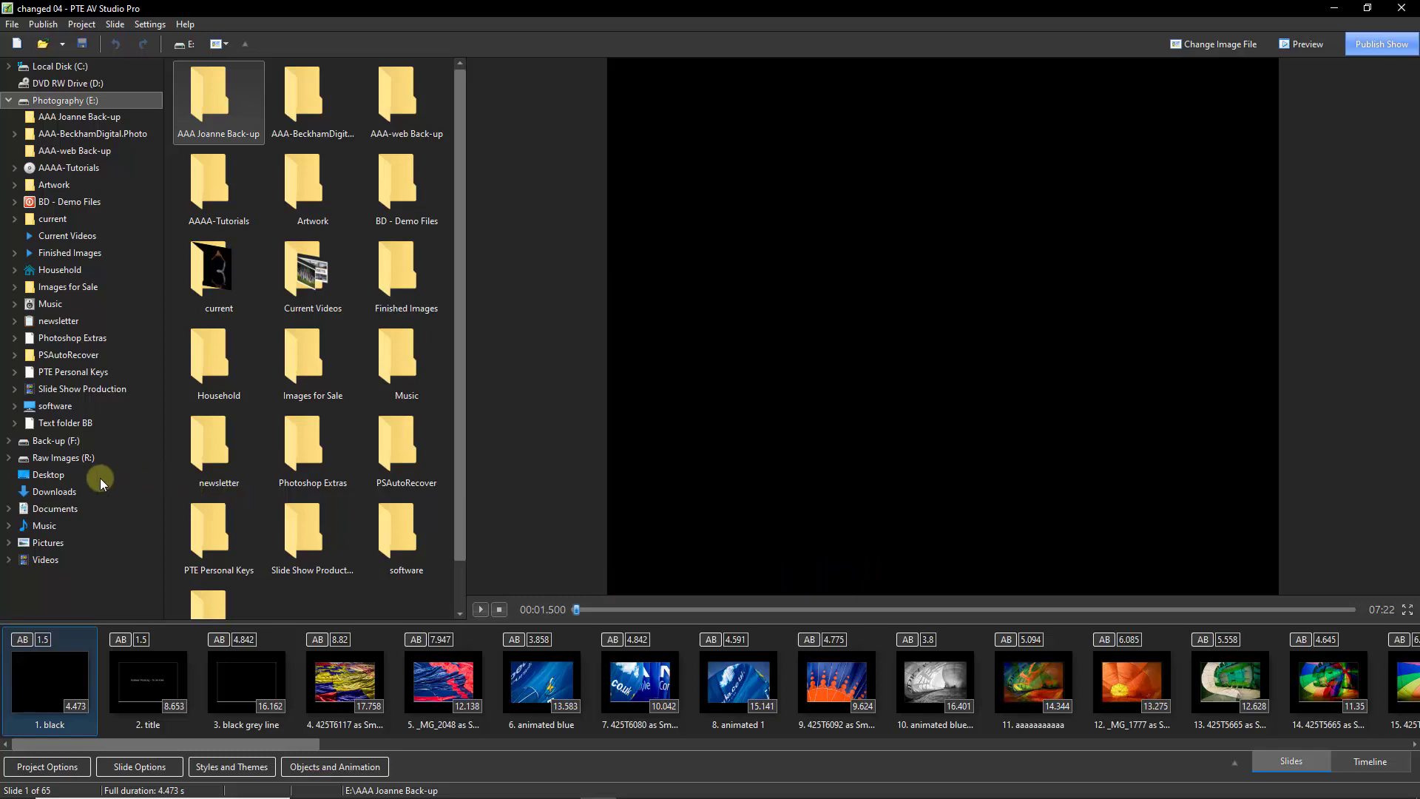
{"action": "left_click", "coordinate": [51, 477]}
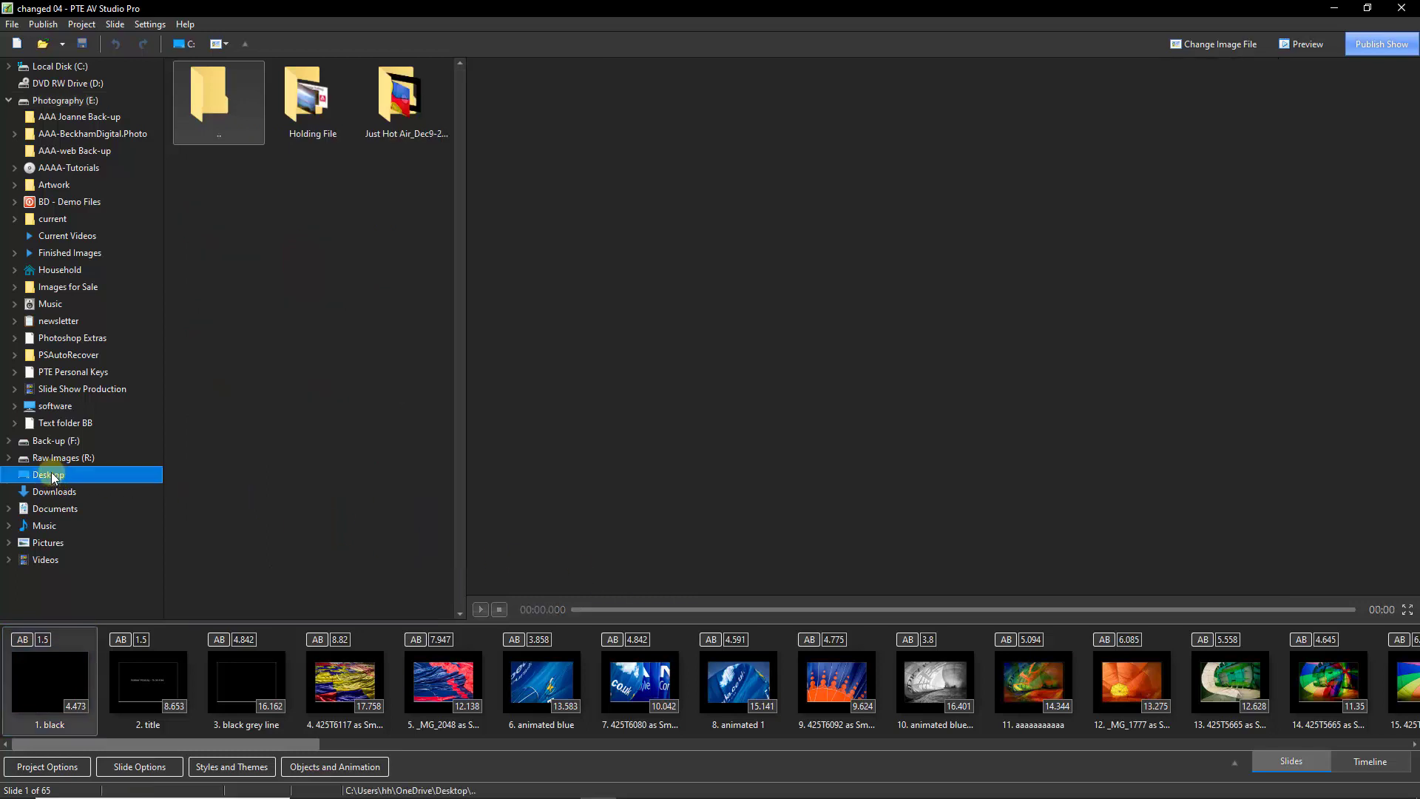
{"action": "double_click", "coordinate": [393, 101]}
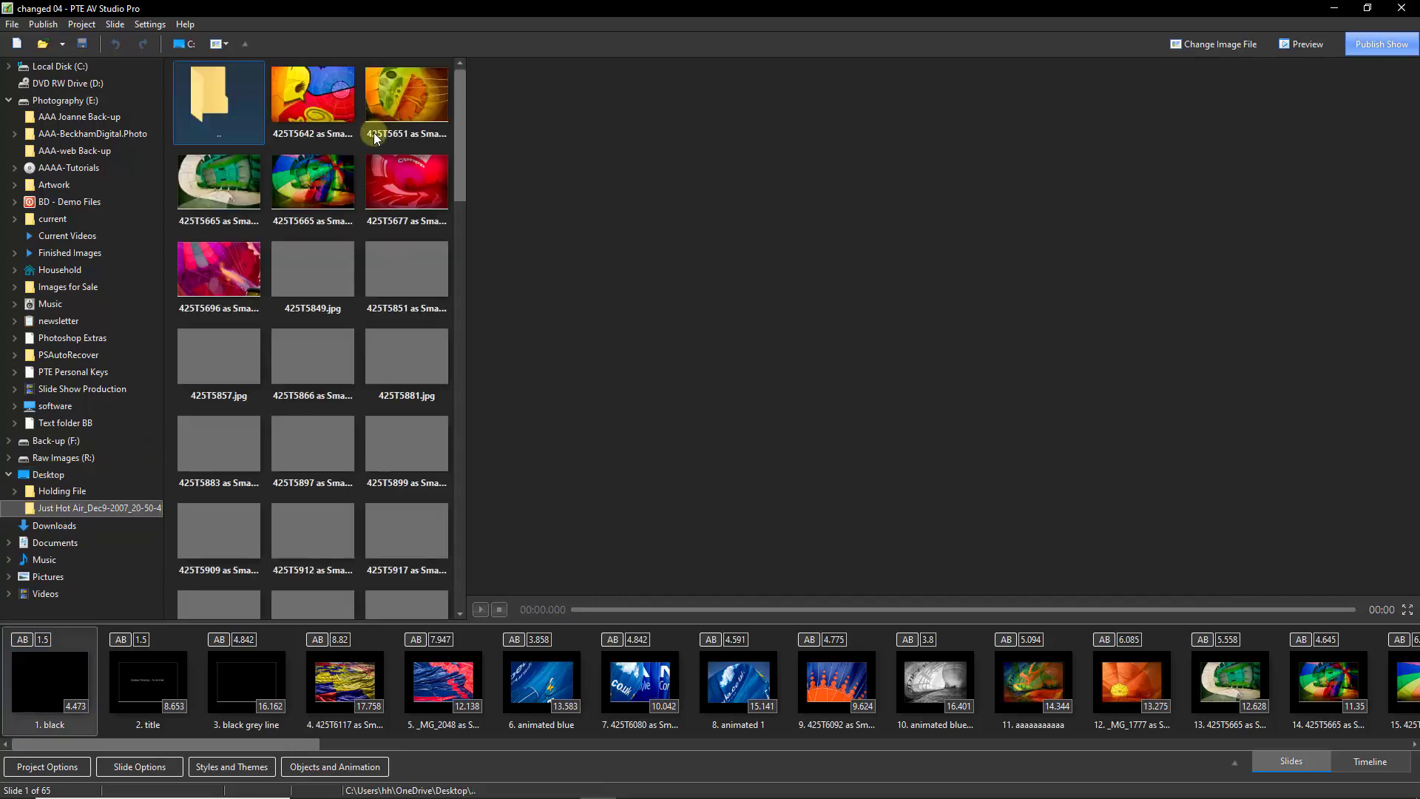
{"action": "left_click_drag", "start_coordinate": [314, 588], "coordinate": [541, 681]}
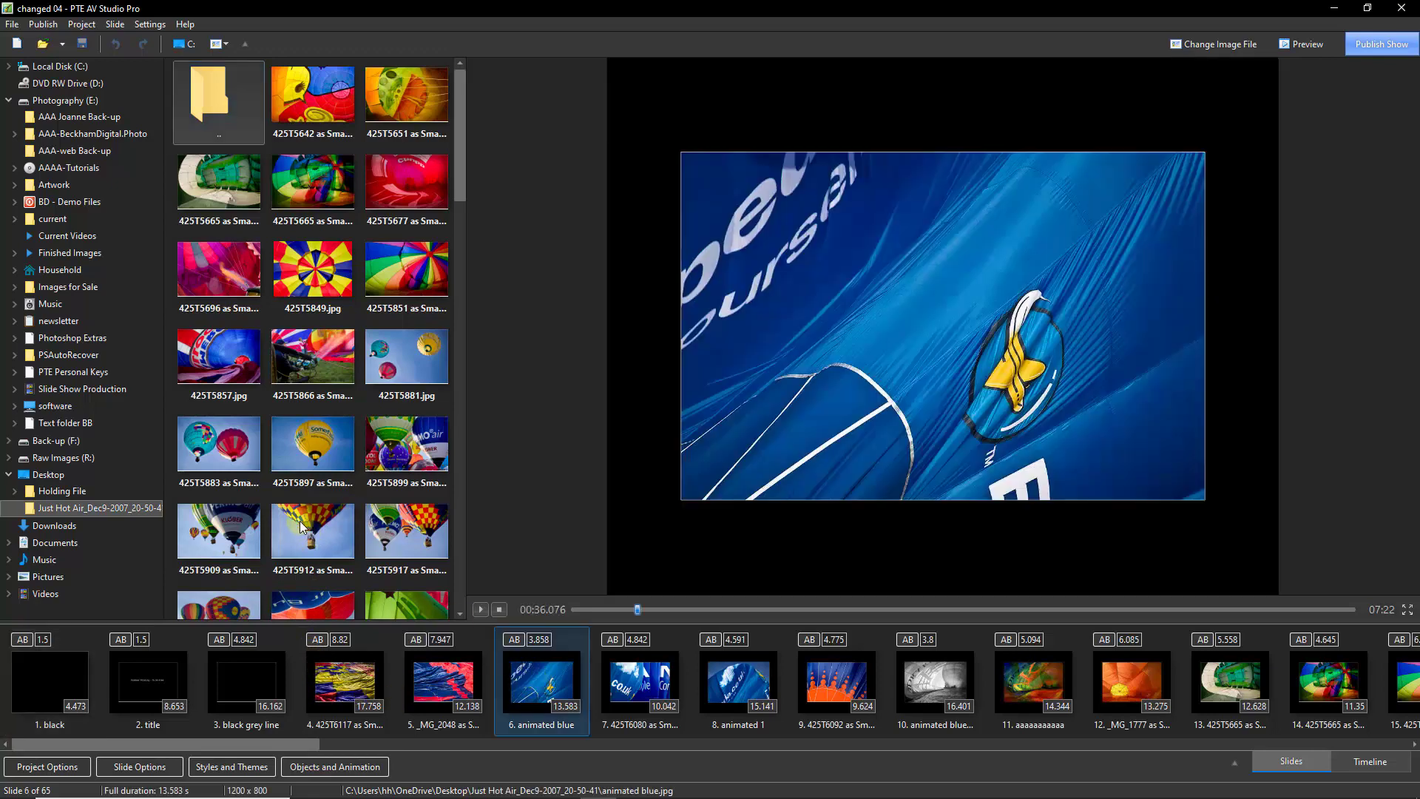